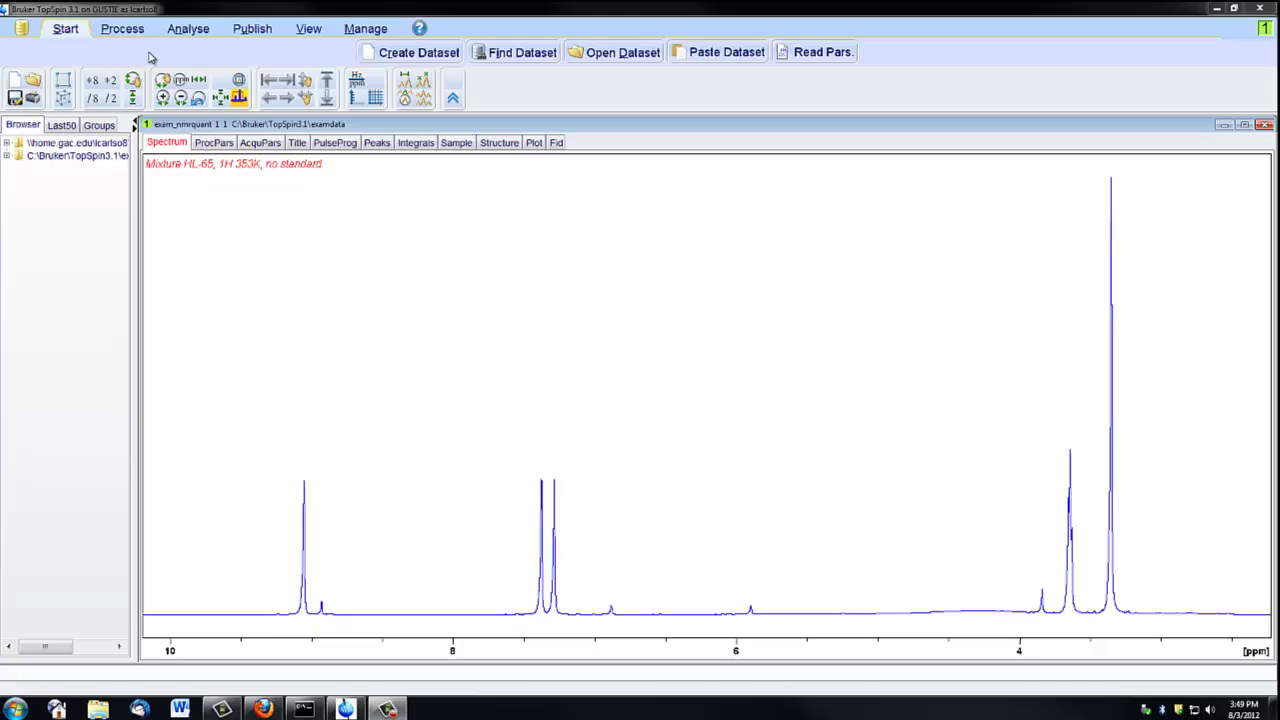
Show the processing commands for the loaded exam_nmrquant 1H spectrum
{"action": "left_click", "coordinate": [121, 31]}
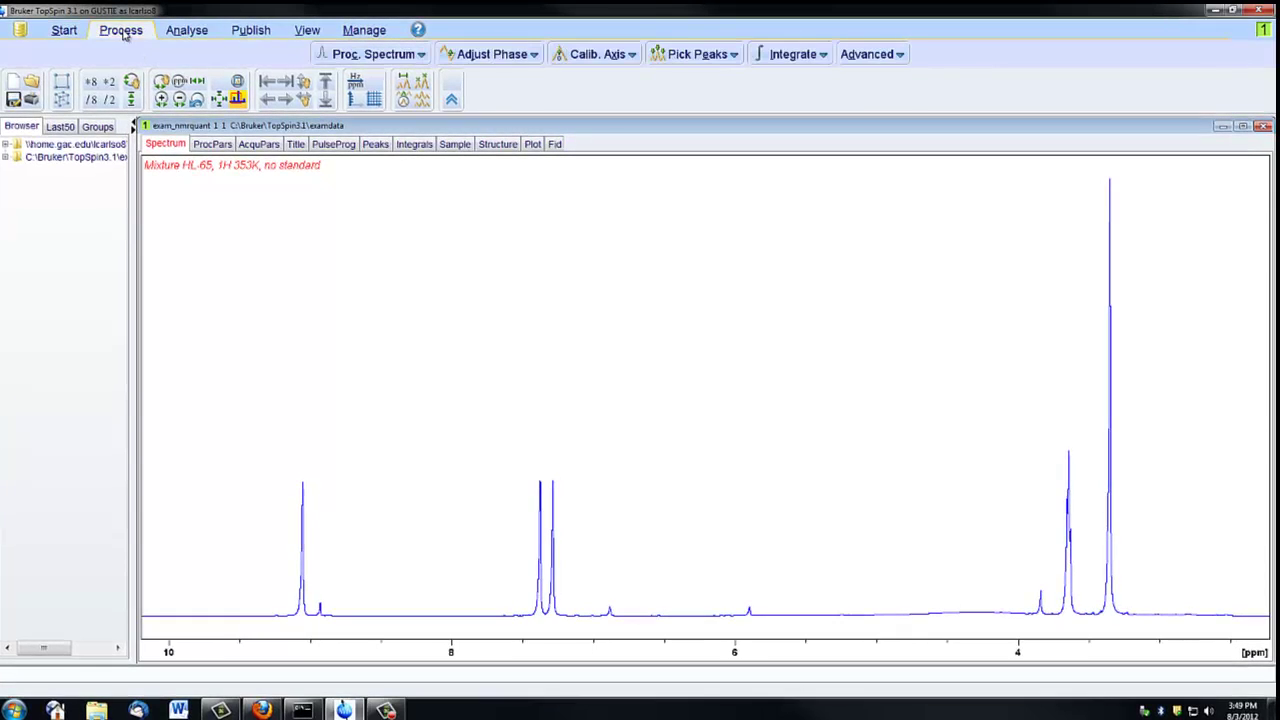
Integrate the 9 ppm peak, the 7.4 ppm doublet and the 3.7–3.3 ppm peak group
{"action": "left_click", "coordinate": [793, 55]}
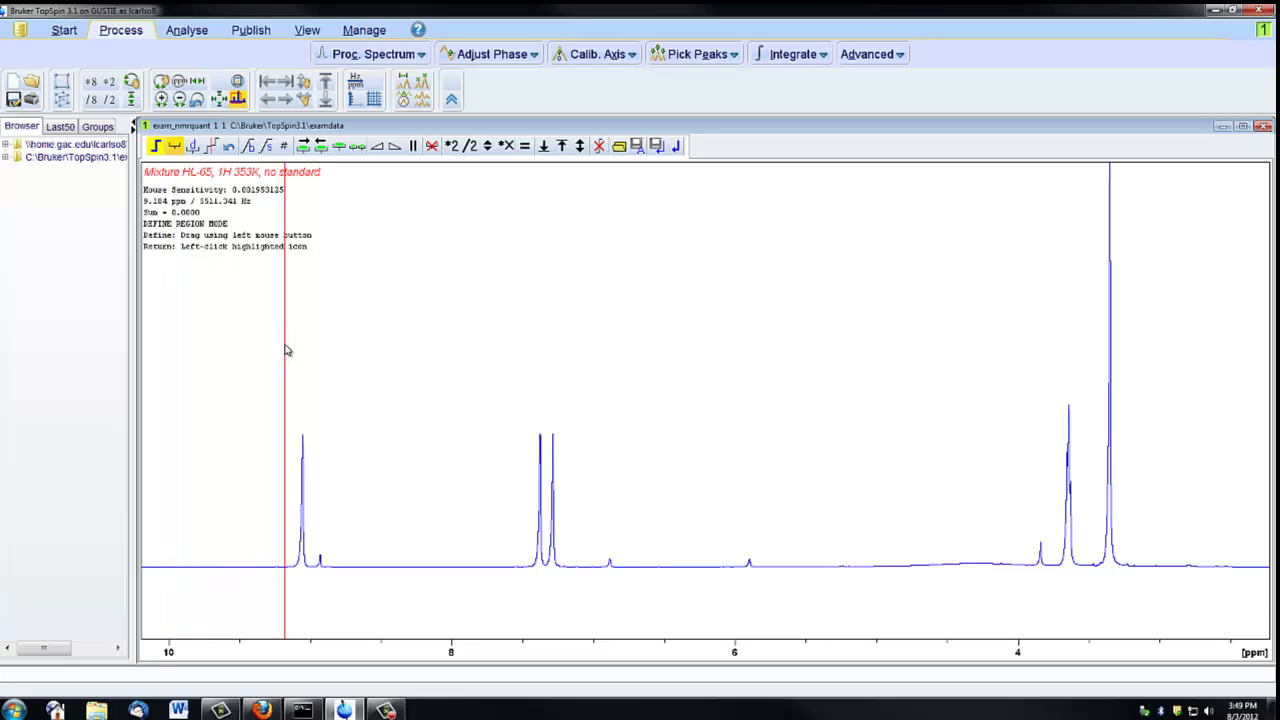
{"action": "left_click_drag", "start_coordinate": [288, 352], "coordinate": [316, 357]}
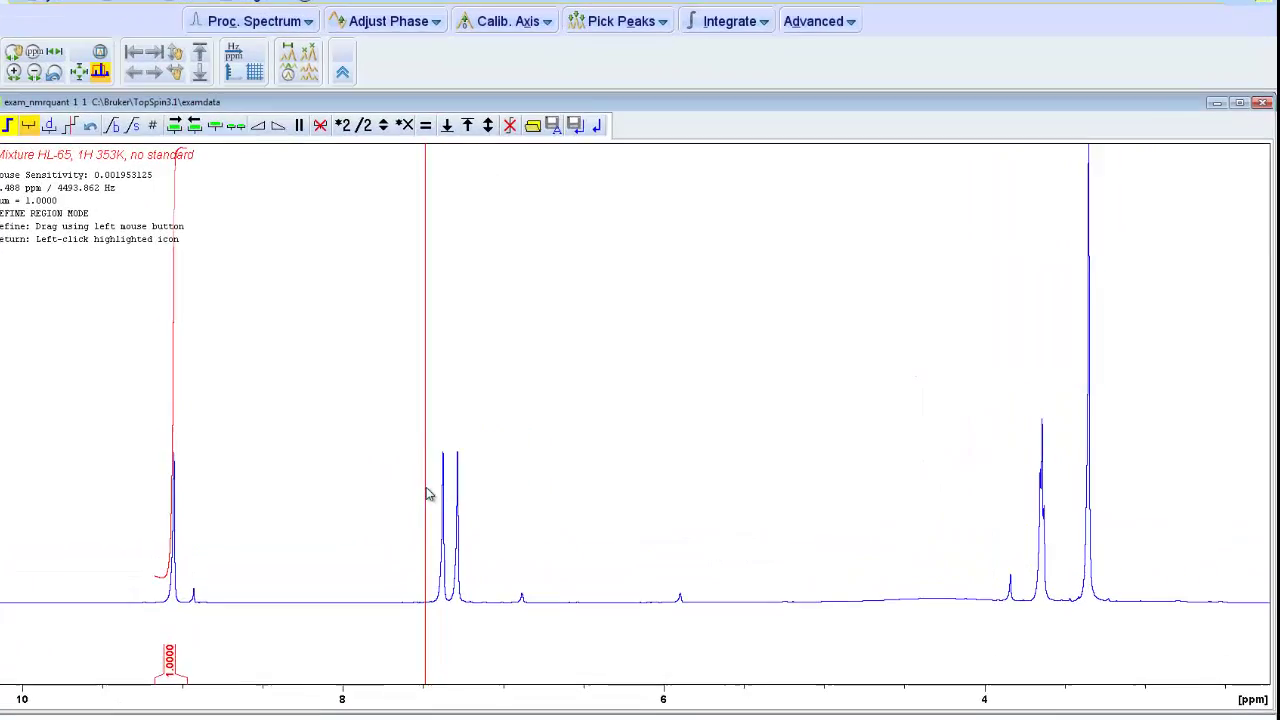
{"action": "left_click_drag", "start_coordinate": [527, 471], "coordinate": [574, 470]}
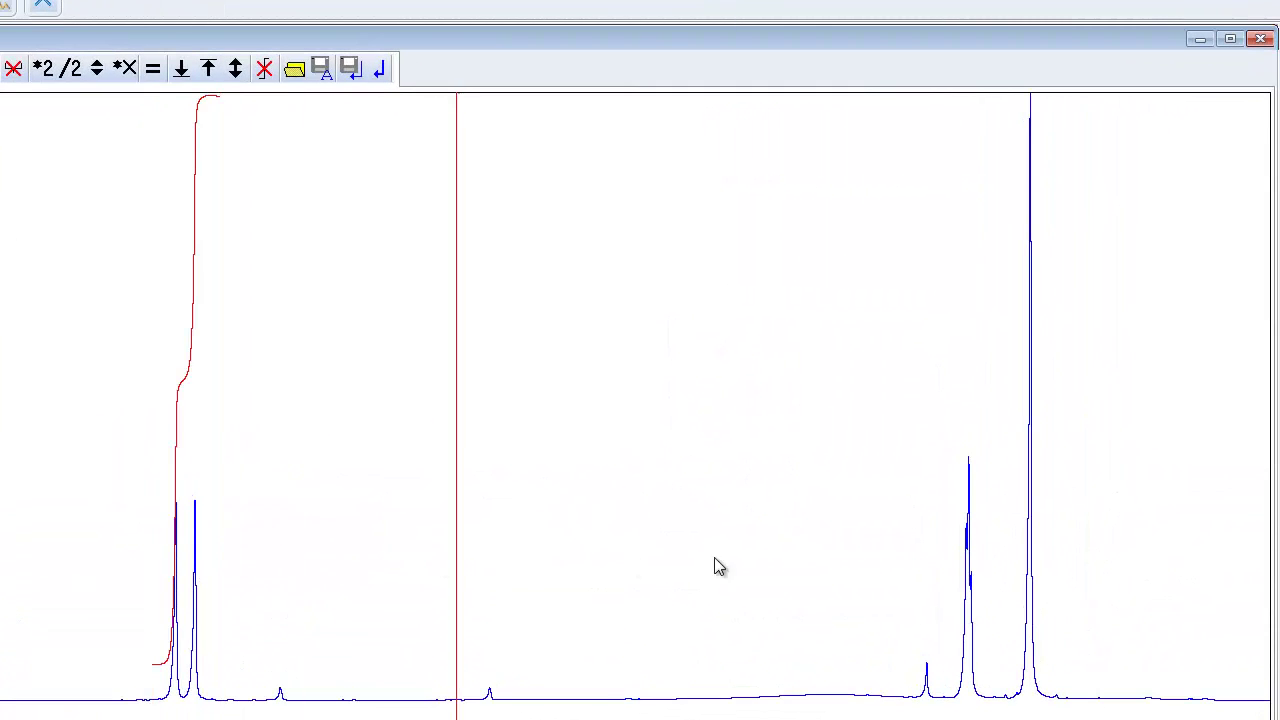
{"action": "left_click_drag", "start_coordinate": [947, 587], "coordinate": [1067, 582]}
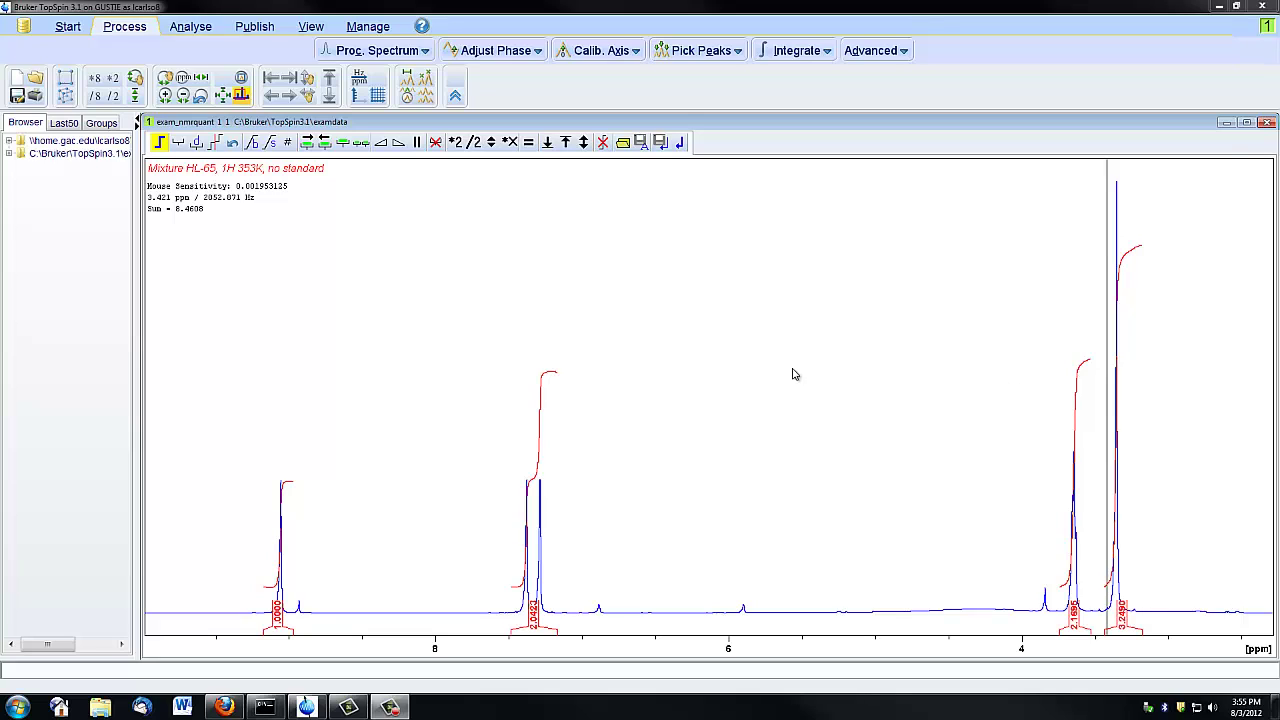
Cut the 7.4 ppm doublet integral between its two peaks, giving five integrated regions
{"action": "left_click", "coordinate": [215, 141]}
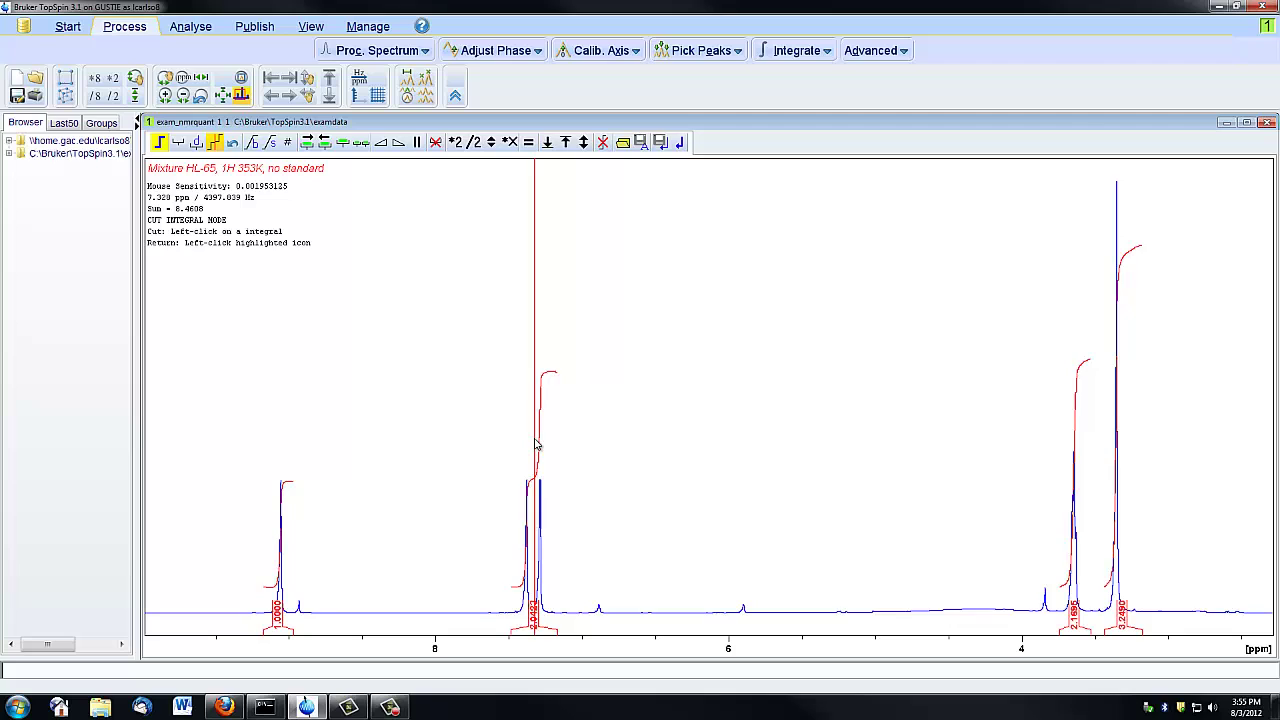
{"action": "left_click", "coordinate": [535, 445]}
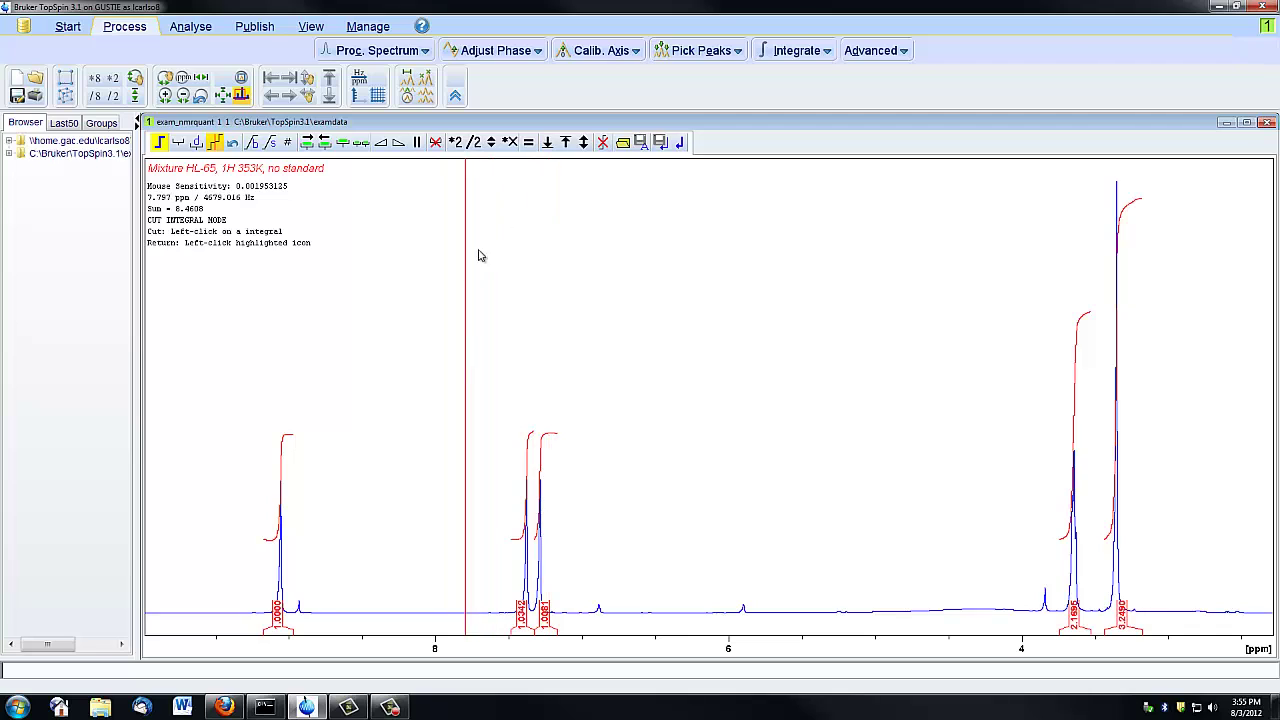
Adjust the integral curve limits and scale the curves to double height using *2 and /2
{"action": "left_click", "coordinate": [566, 143]}
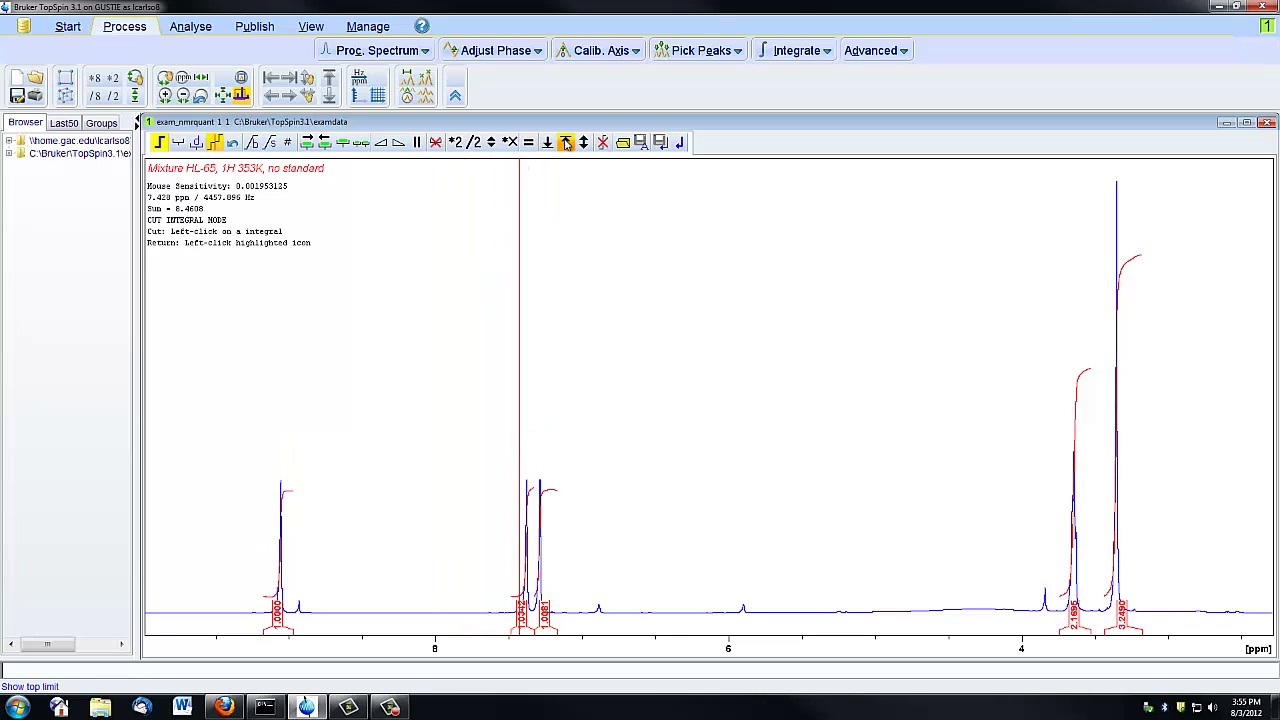
{"action": "left_click", "coordinate": [549, 143]}
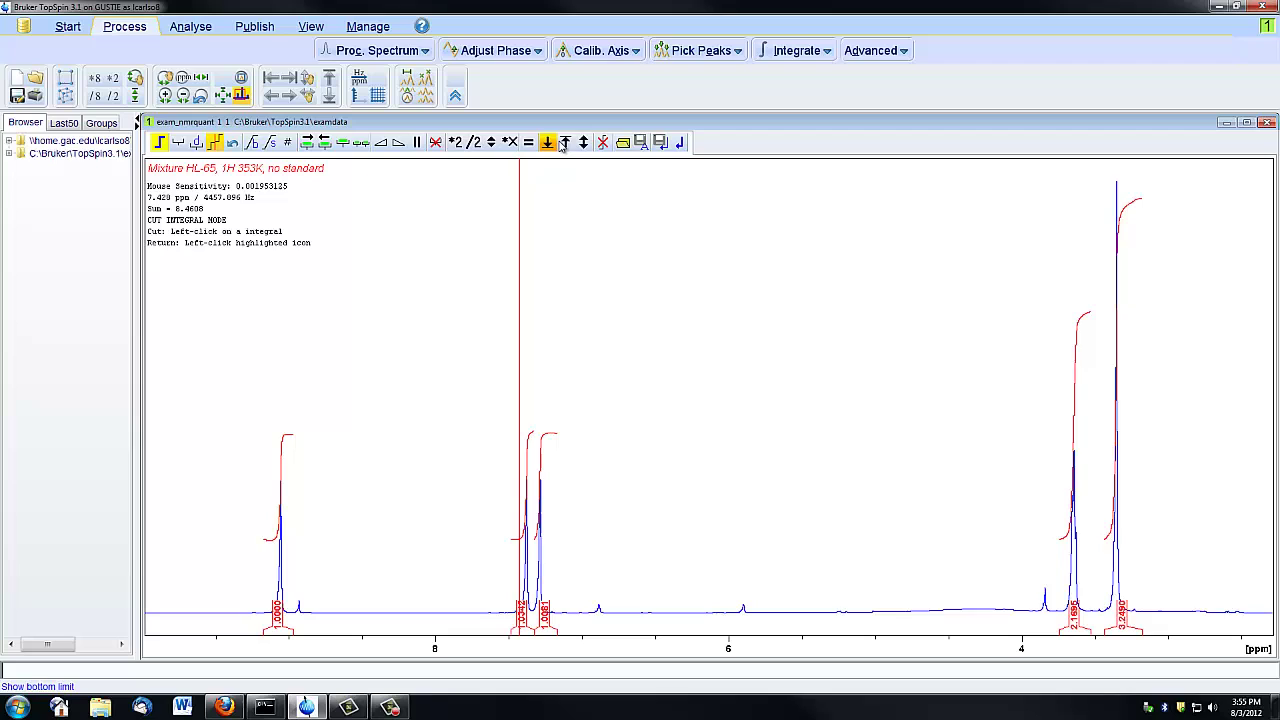
{"action": "left_click", "coordinate": [565, 143]}
{"action": "left_click", "coordinate": [549, 143]}
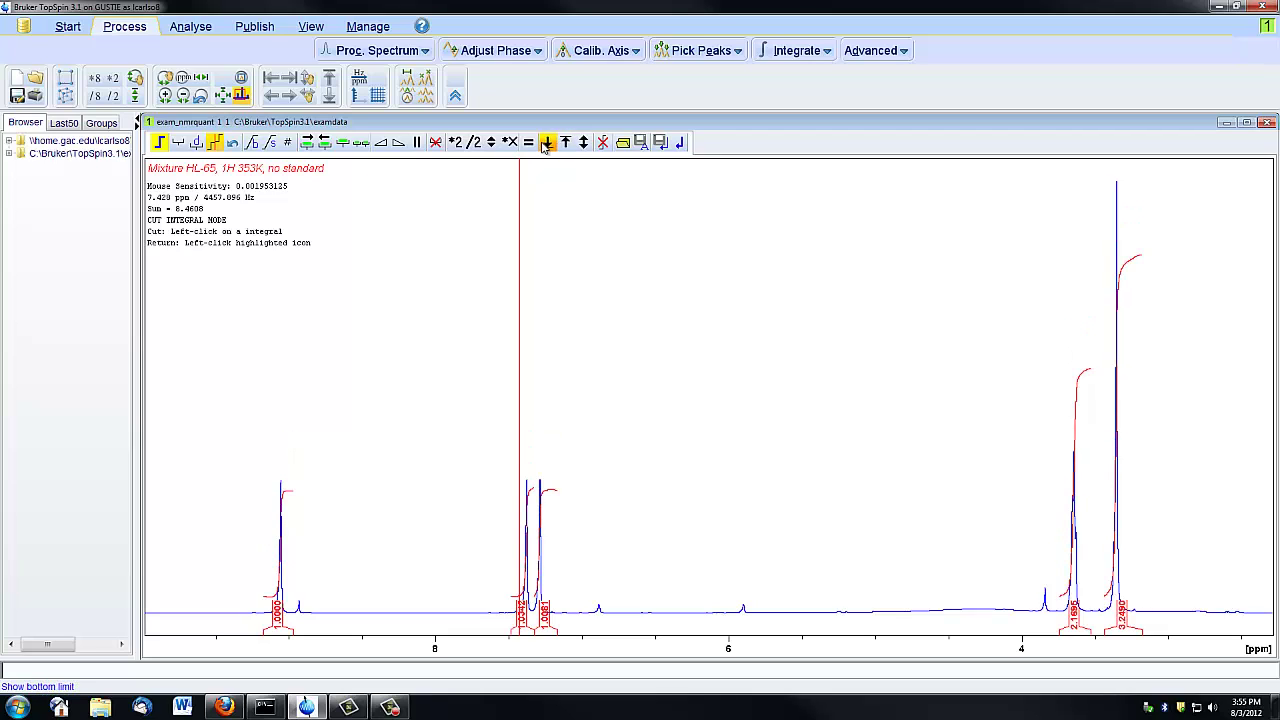
{"action": "left_click", "coordinate": [566, 145]}
{"action": "left_click", "coordinate": [456, 143]}
{"action": "left_click", "coordinate": [456, 143]}
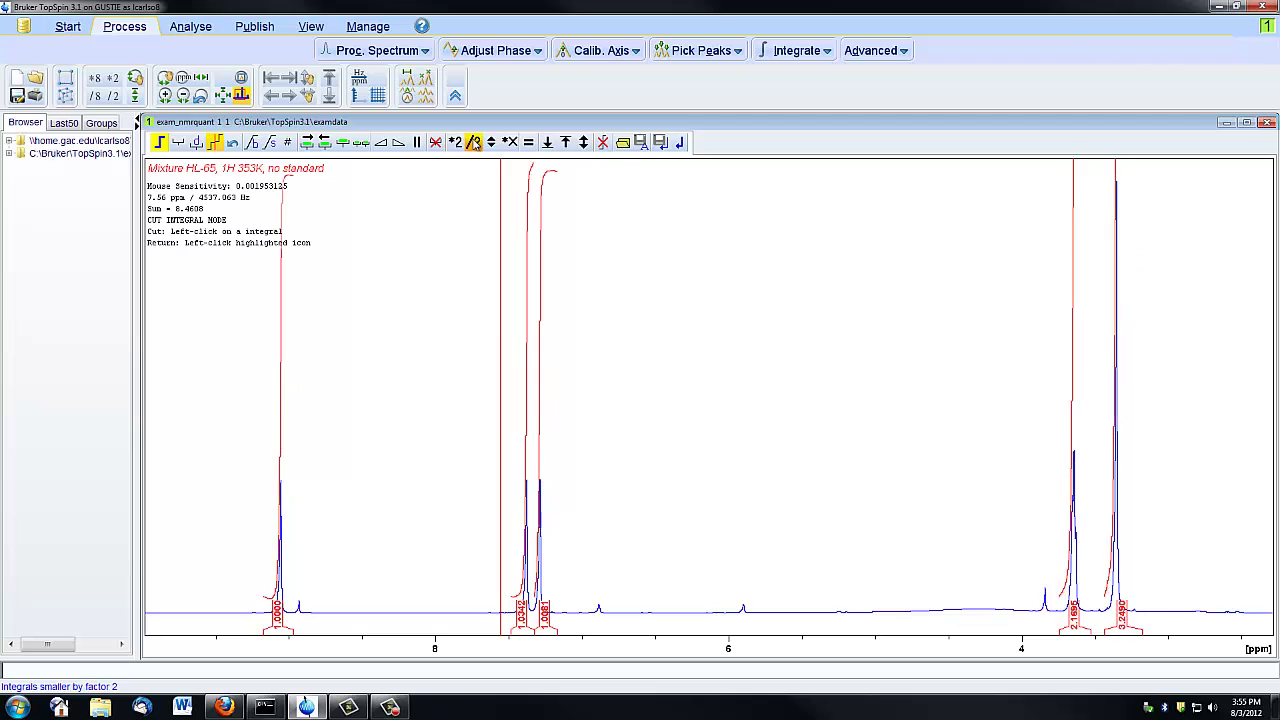
{"action": "left_click", "coordinate": [470, 143]}
{"action": "left_click", "coordinate": [470, 143]}
{"action": "left_click", "coordinate": [457, 143]}
{"action": "left_click", "coordinate": [457, 143]}
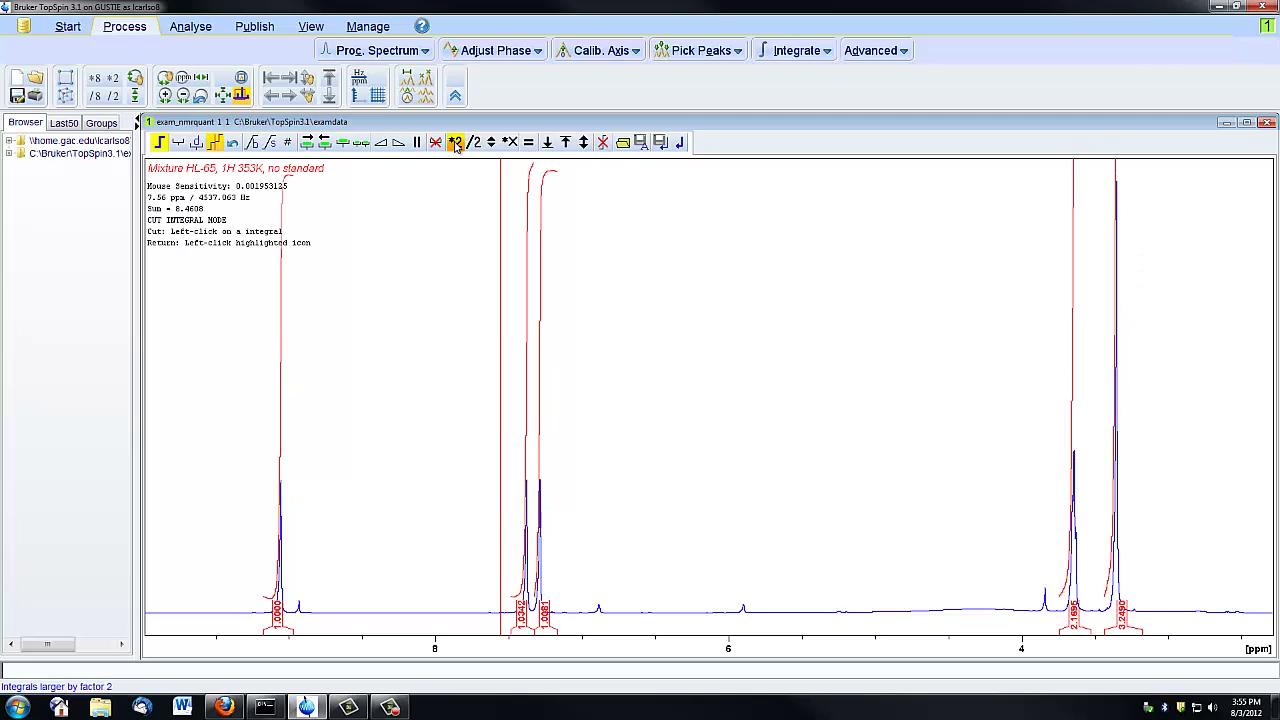
{"action": "left_click", "coordinate": [475, 145]}
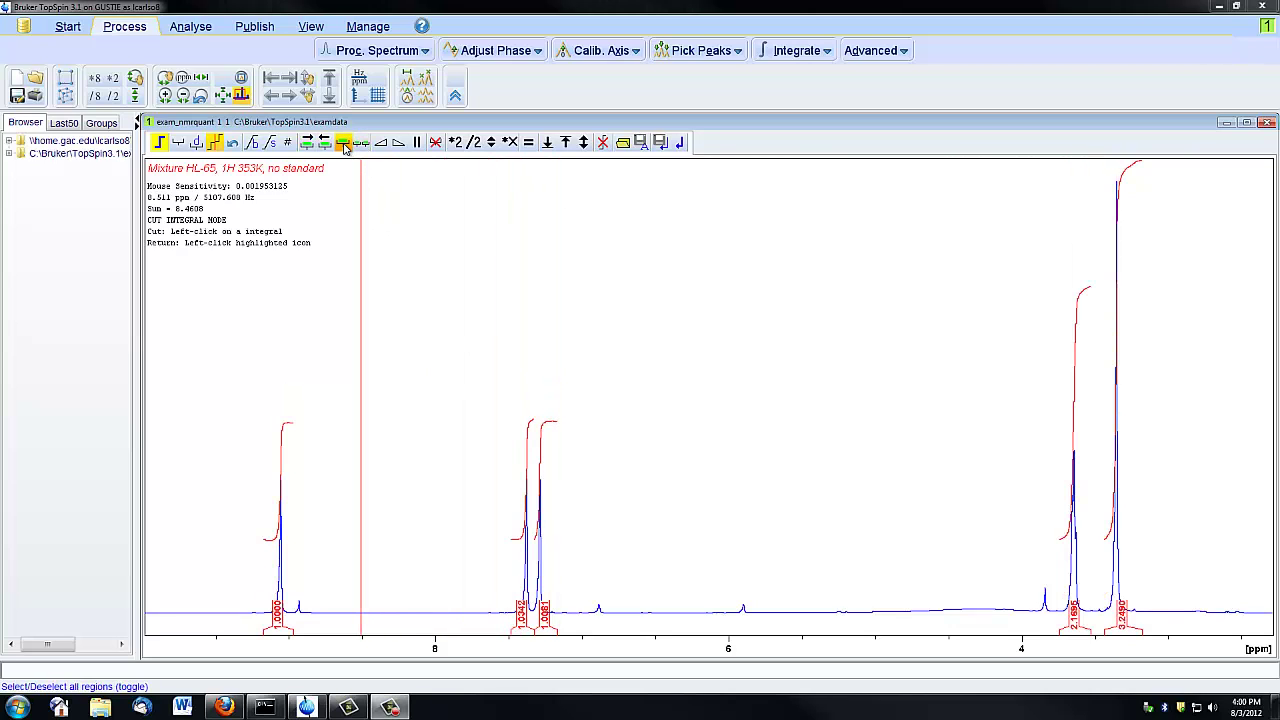
Select the 9 ppm integral and bias-correct it and the following integral, lowering the sum to 8.4754
{"action": "left_click", "coordinate": [311, 146]}
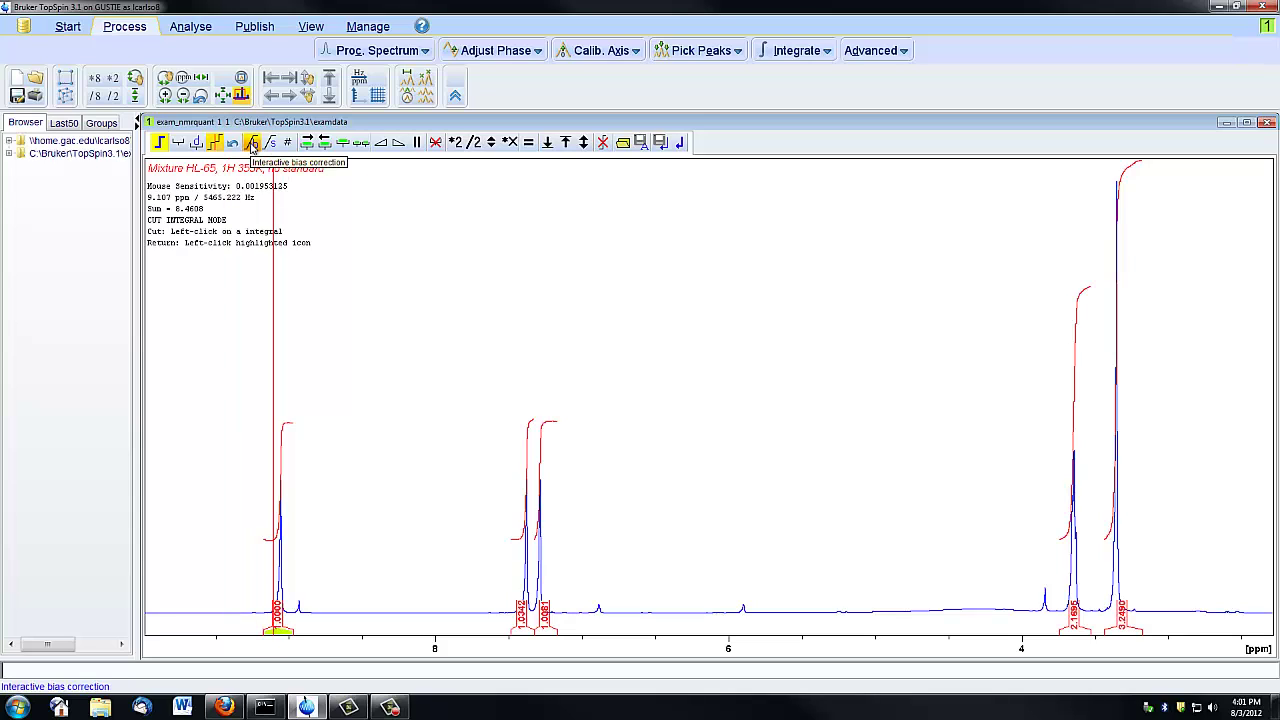
{"action": "left_click", "coordinate": [252, 143]}
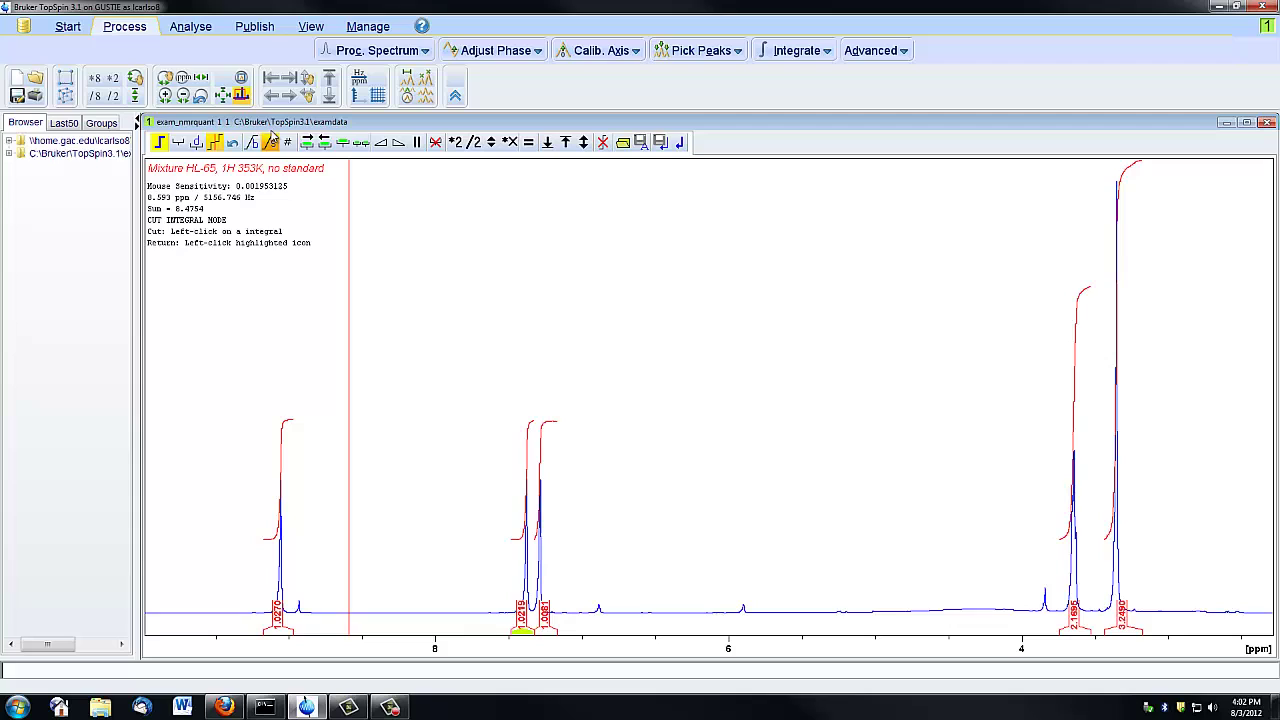
Bias-correct the 3.7 ppm integral, then halve, bias- and slope-correct the 3.3 ppm integral
{"action": "left_click", "coordinate": [307, 143]}
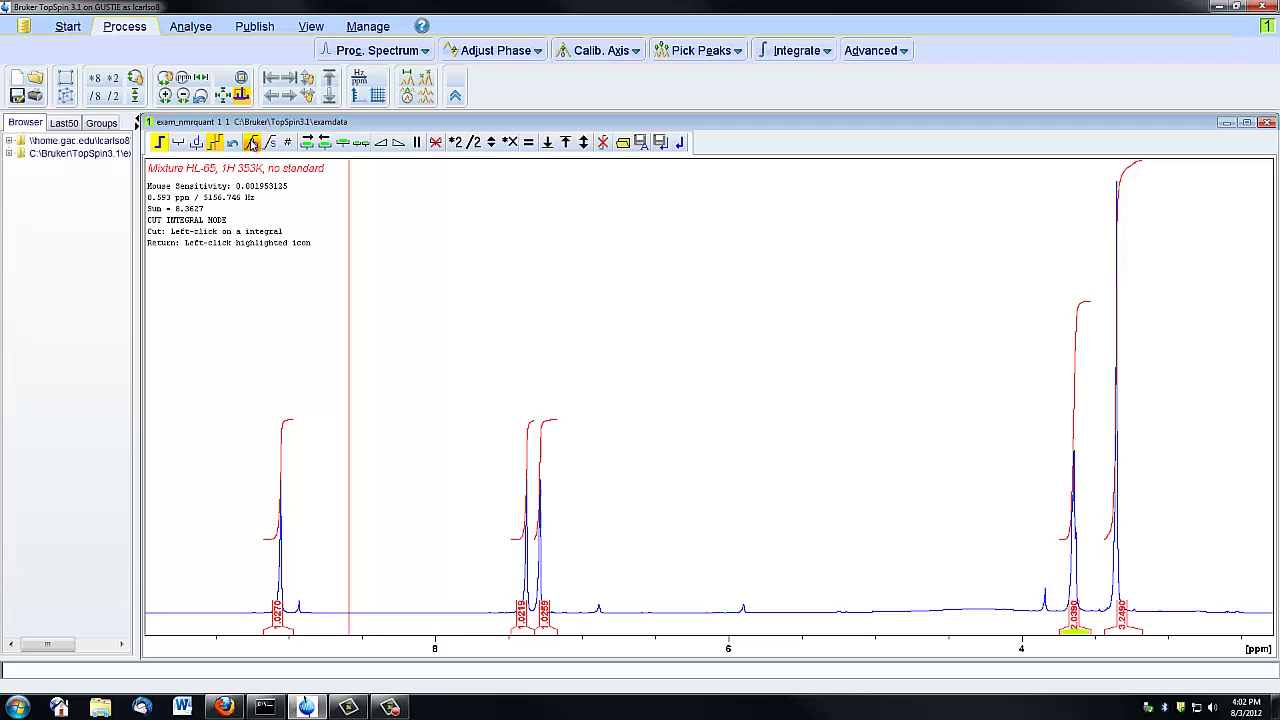
{"action": "left_click", "coordinate": [252, 143]}
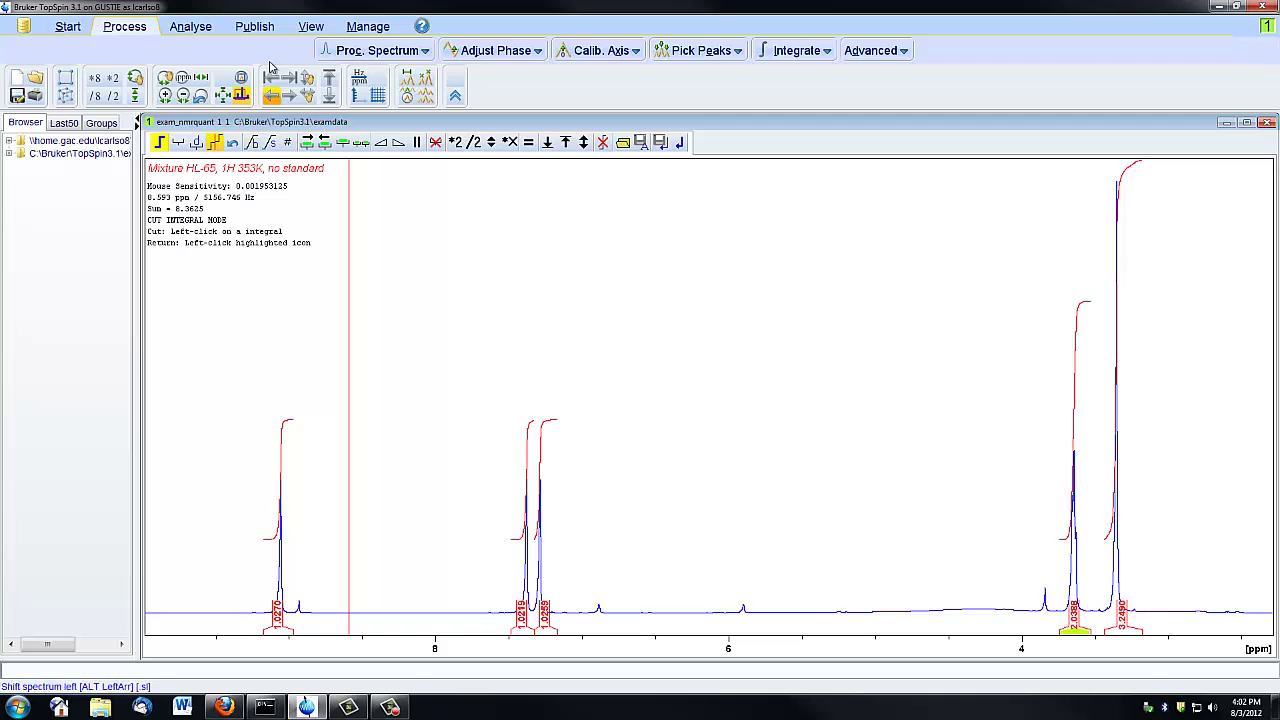
{"action": "left_click", "coordinate": [325, 143]}
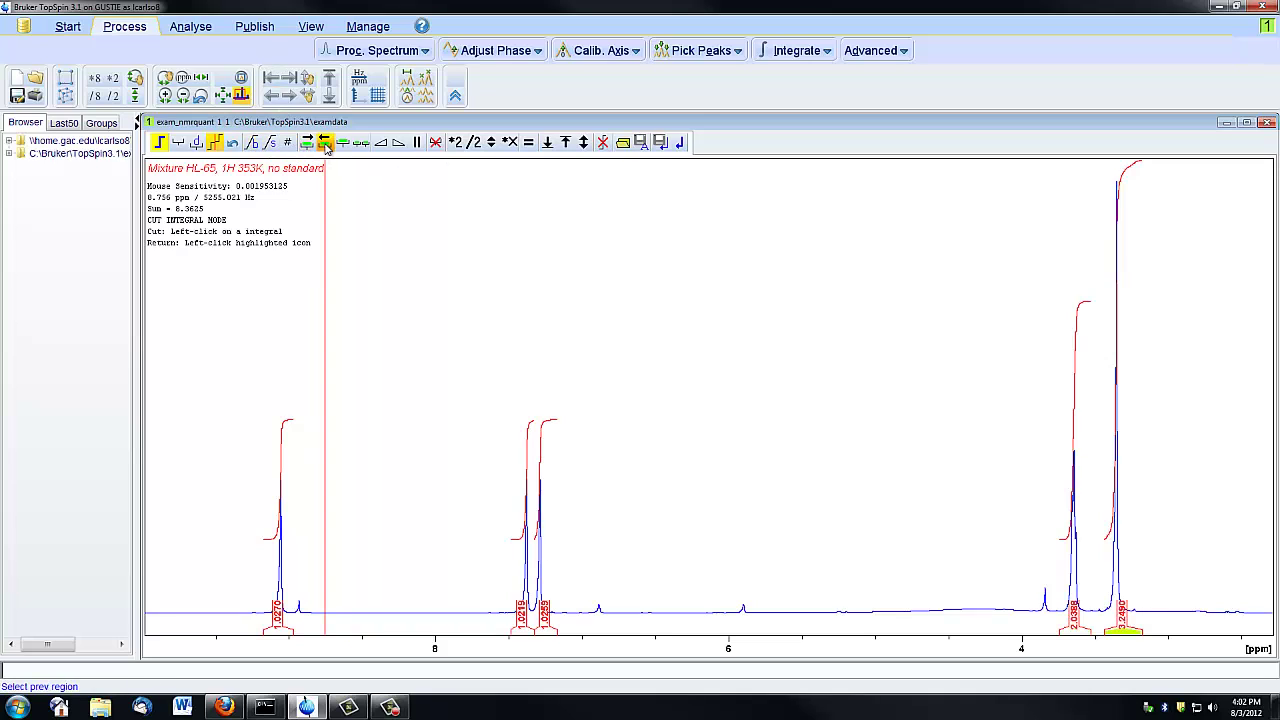
{"action": "left_click", "coordinate": [471, 145]}
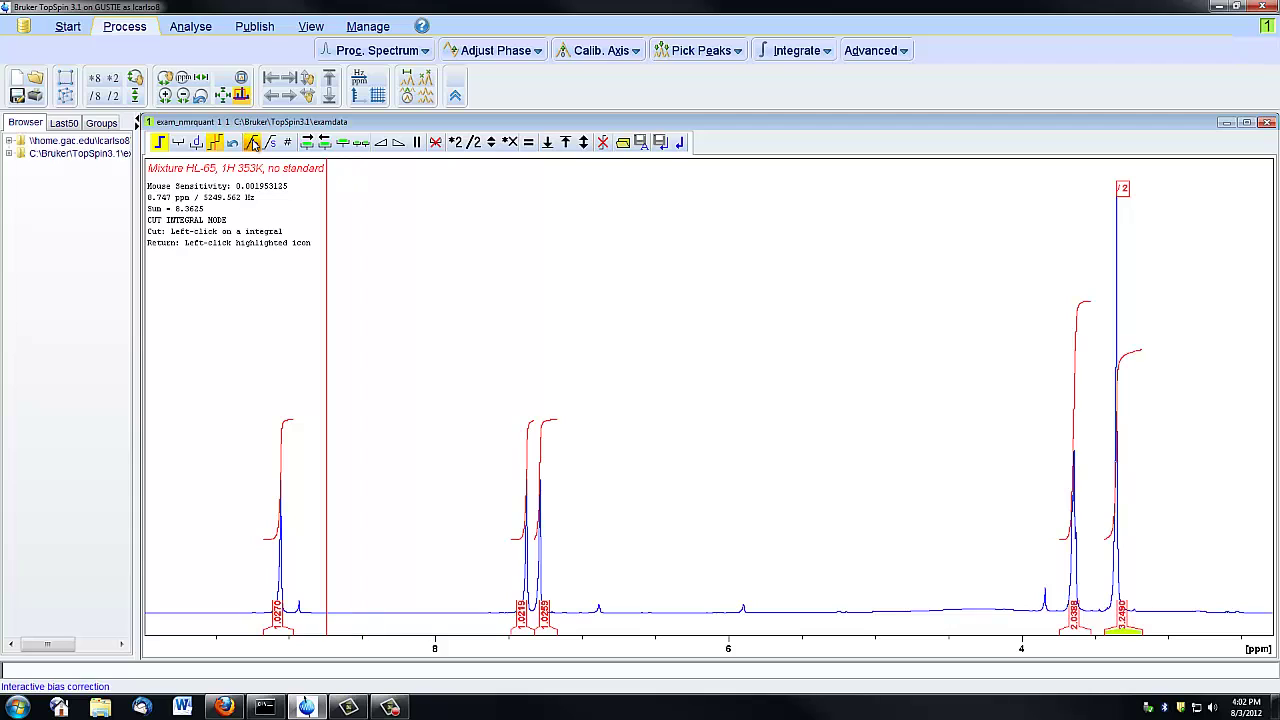
{"action": "left_click_drag", "start_coordinate": [255, 145], "coordinate": [266, 152]}
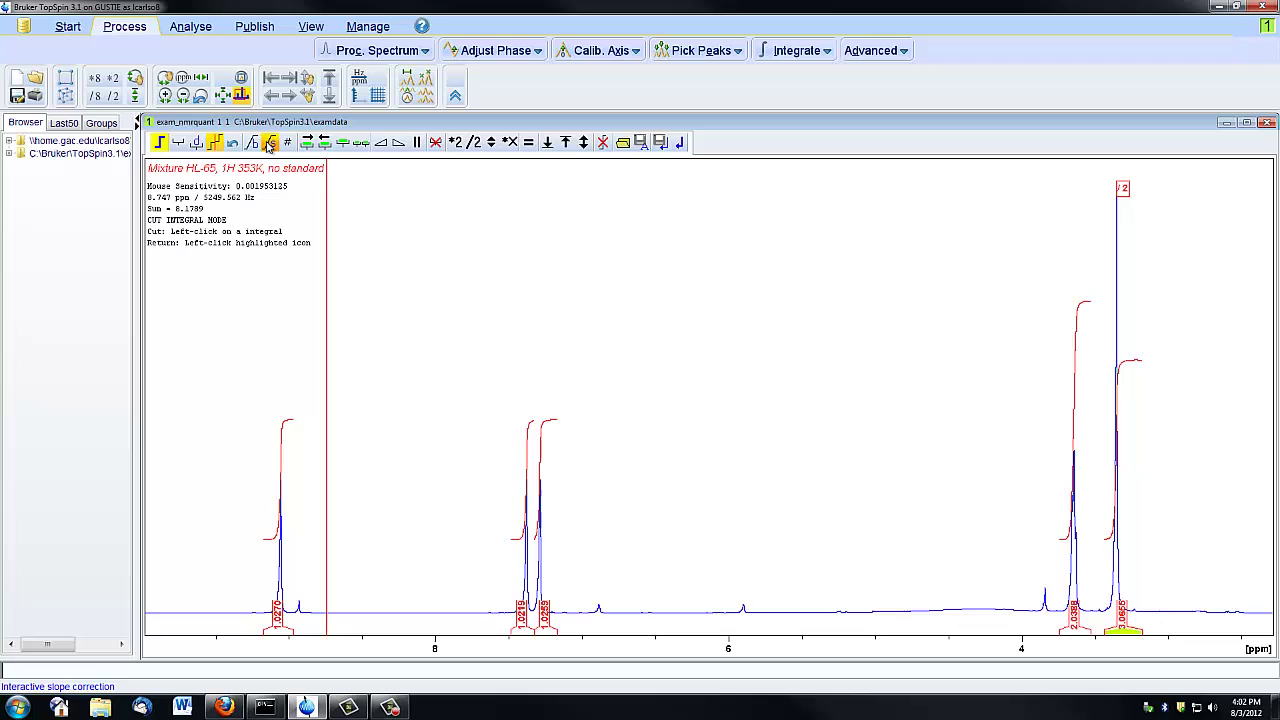
{"action": "left_click_drag", "start_coordinate": [268, 143], "coordinate": [270, 146]}
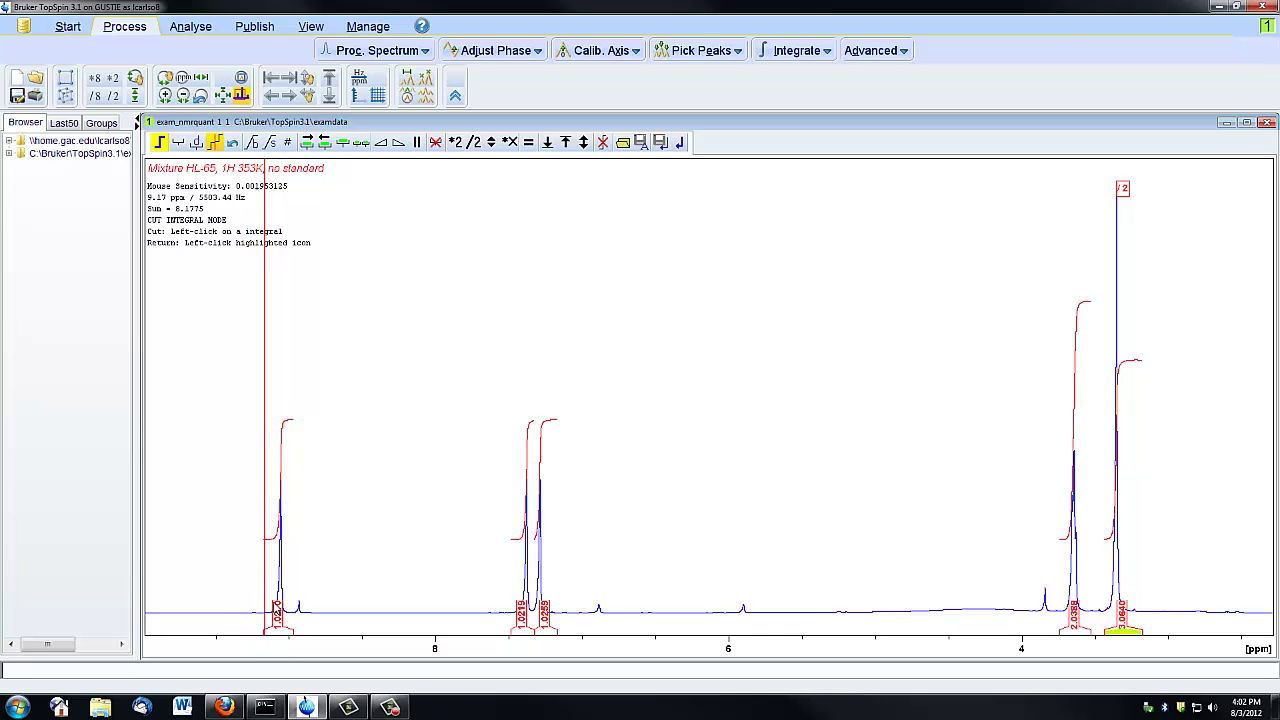
Calibrate the 9 ppm integral to 1, then save the integral regions and exit integration
{"action": "right_click", "coordinate": [278, 624]}
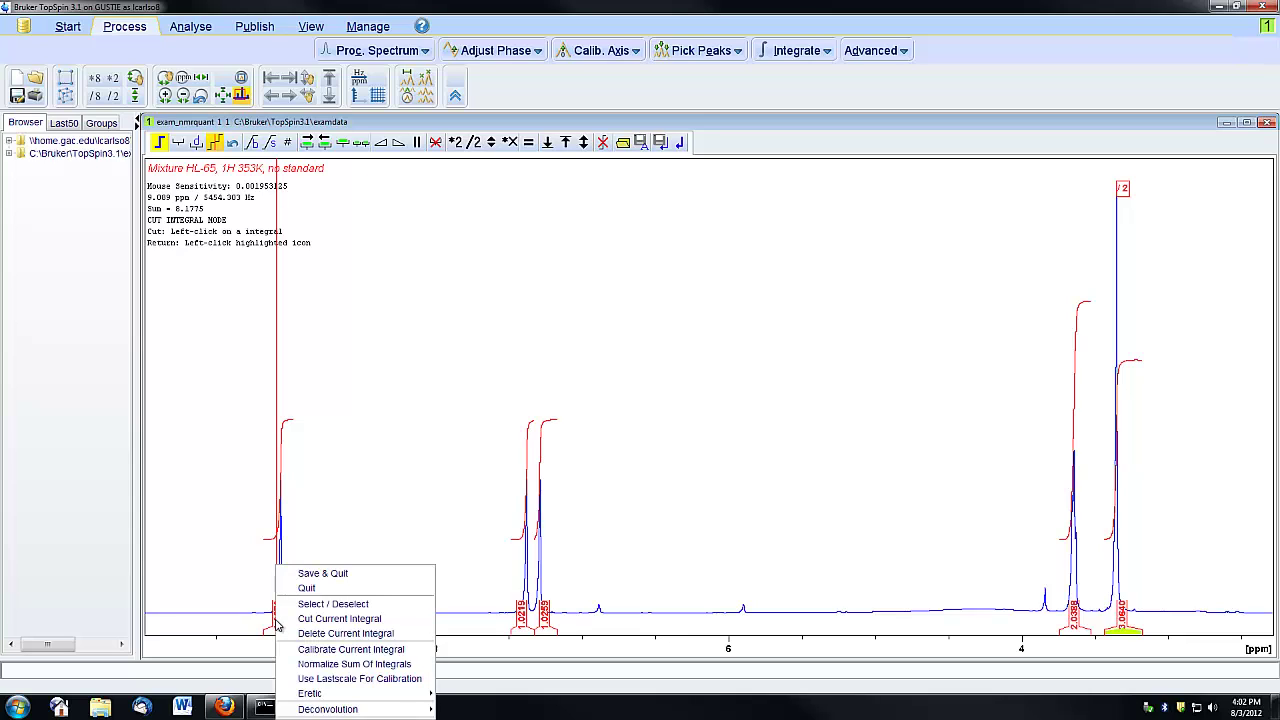
{"action": "left_click", "coordinate": [321, 654]}
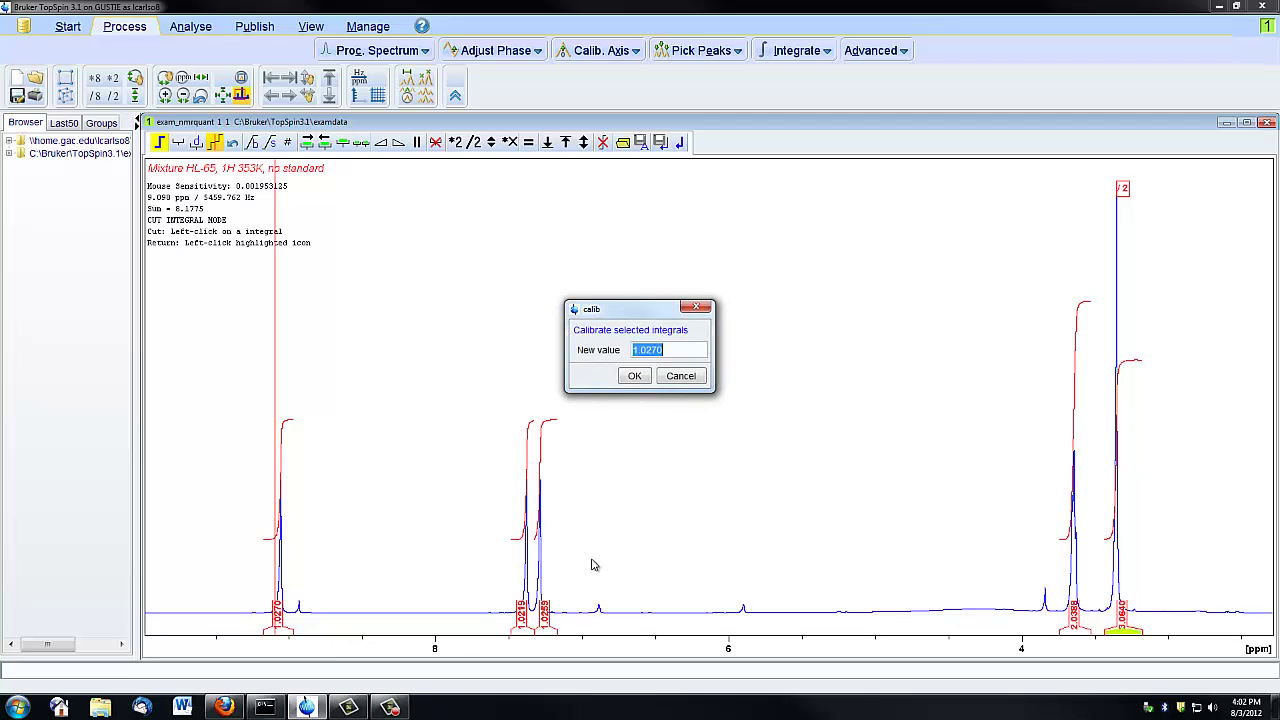
{"action": "type", "text": "1"}
{"action": "key", "text": "Return"}
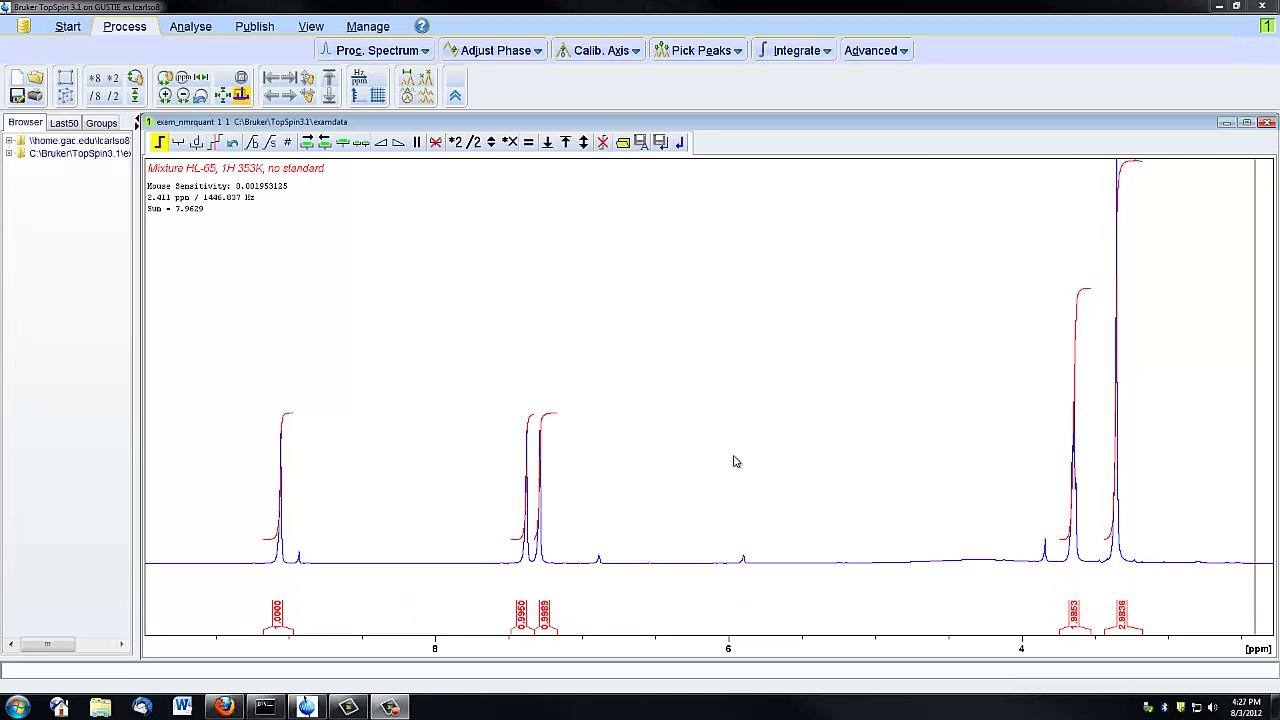
{"action": "left_click", "coordinate": [660, 142]}
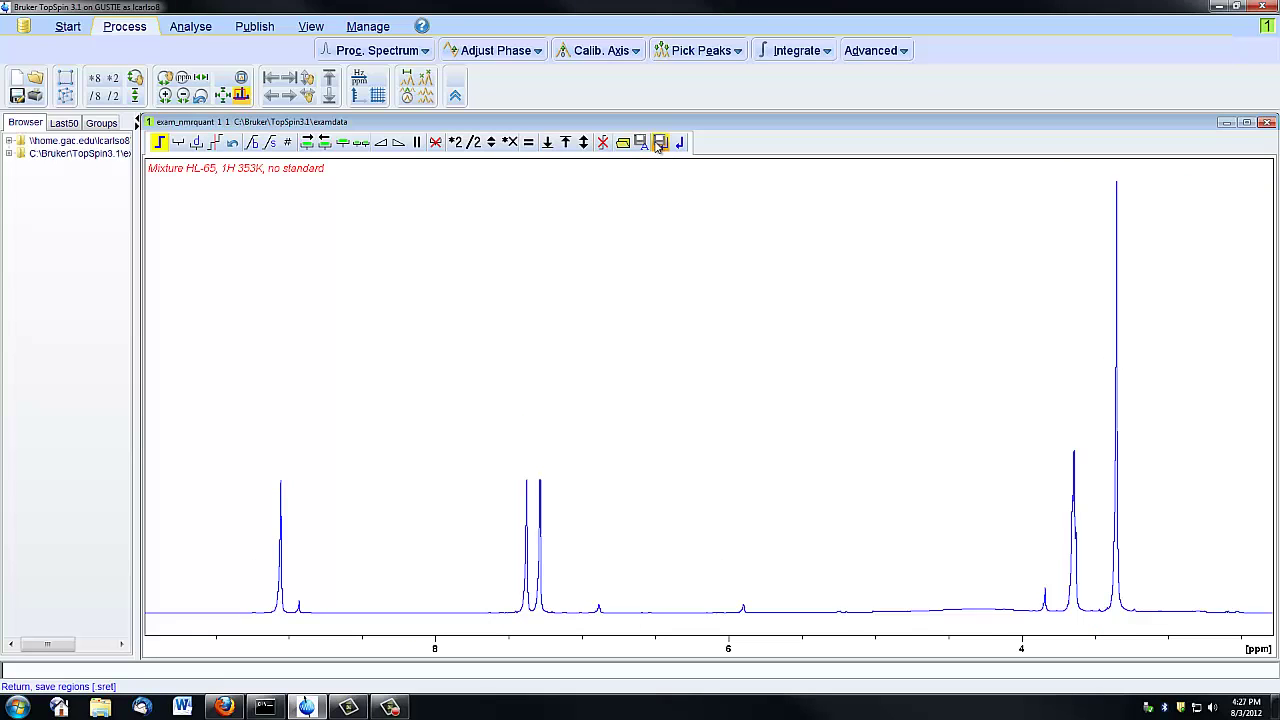